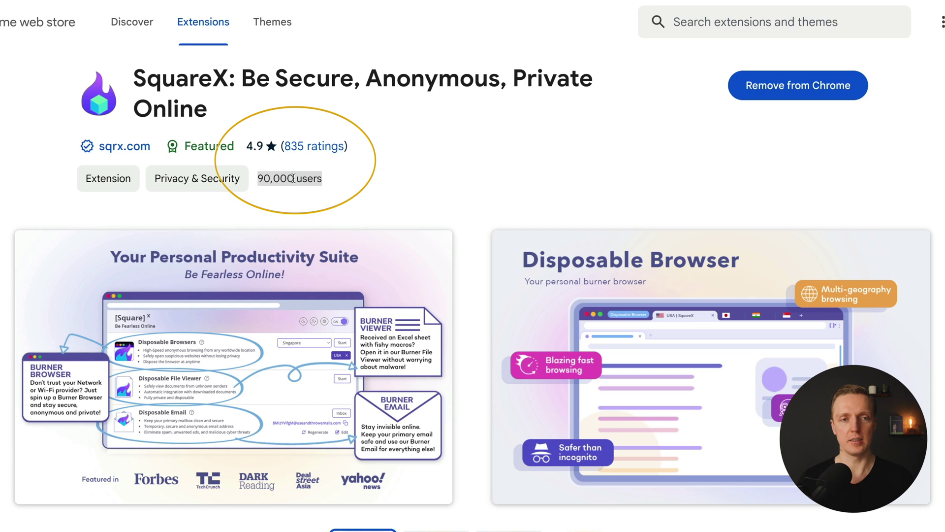
# - Clear the text selection on the SquareX Chrome Web Store listing
pyautogui.click(362, 178)
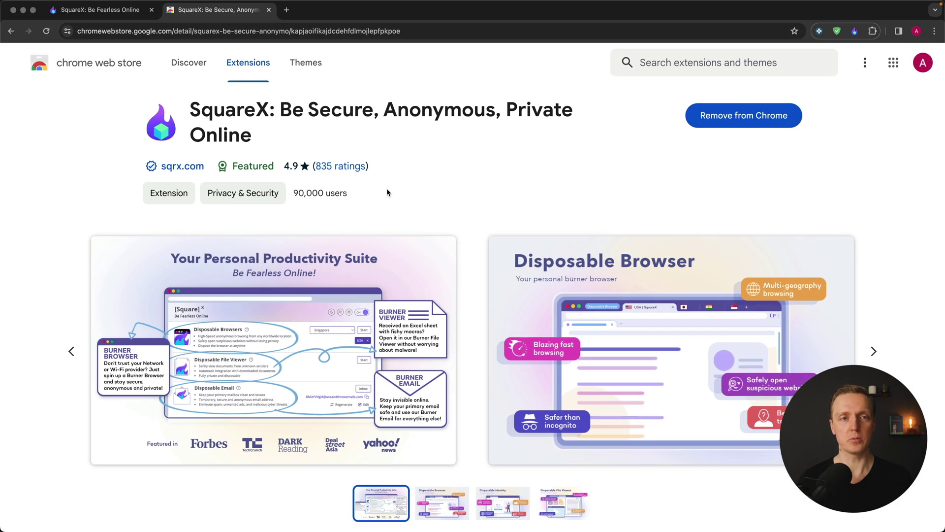
# - Add SquareX to Chrome from sqrx.com, then open the extension panel on the account tab
pyautogui.press('super+1')
pyautogui.scroll(-6, 340, 247)
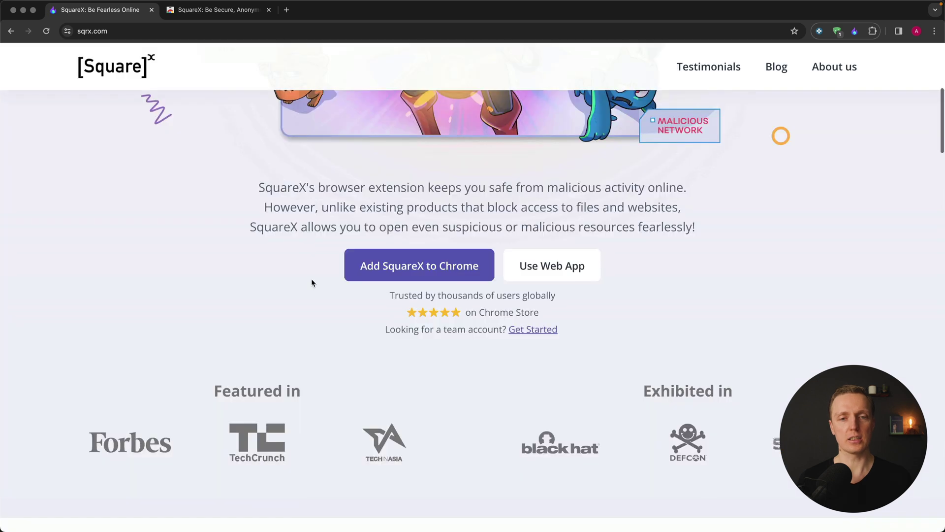
pyautogui.click(397, 270)
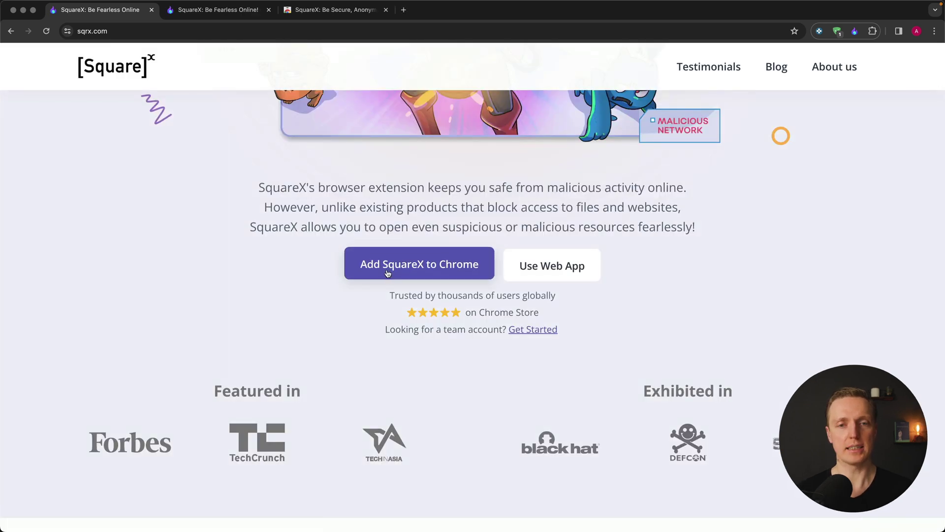
pyautogui.press('super+2')
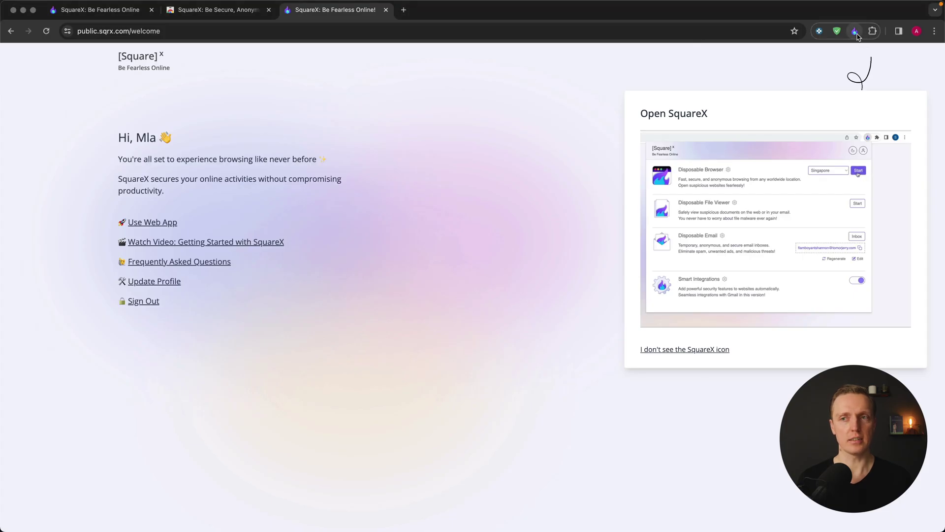
pyautogui.click(856, 33)
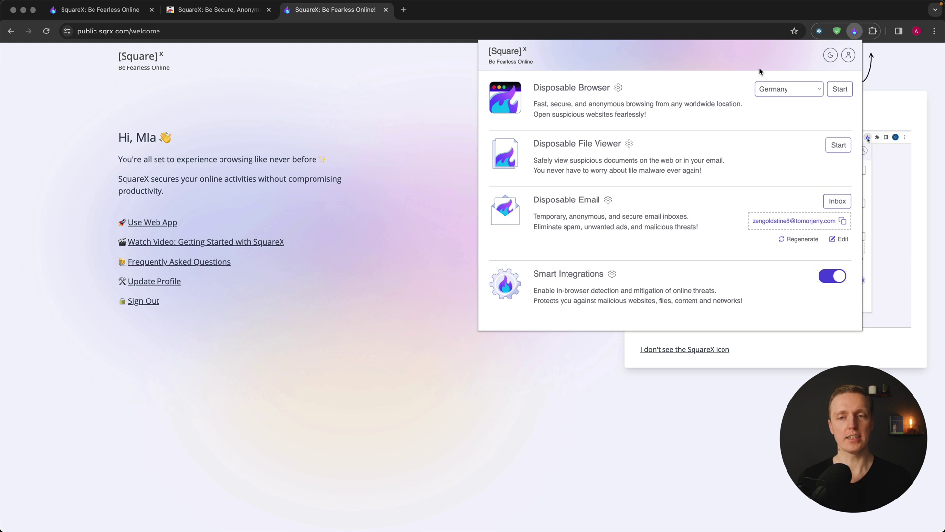
# - Choose Germany in the Disposable Browser country list and start the session
pyautogui.click(808, 94)
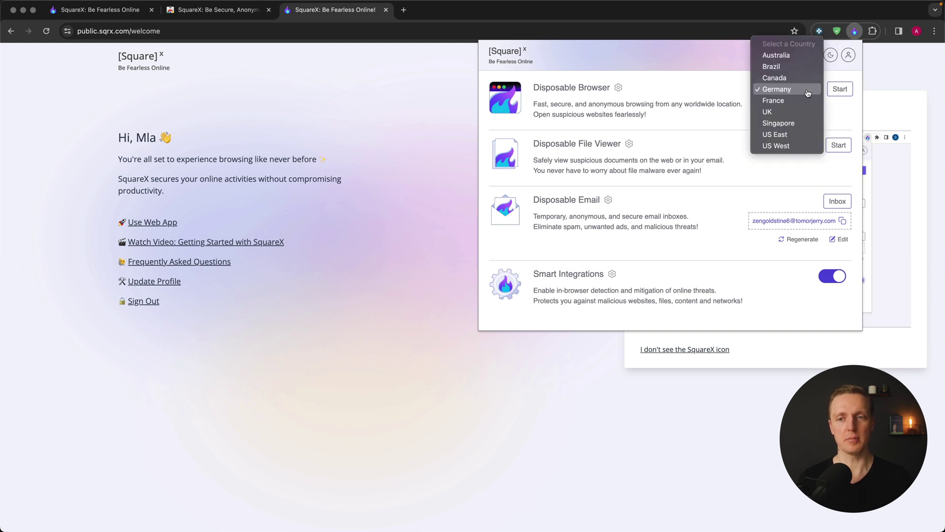
pyautogui.click(808, 94)
pyautogui.click(840, 89)
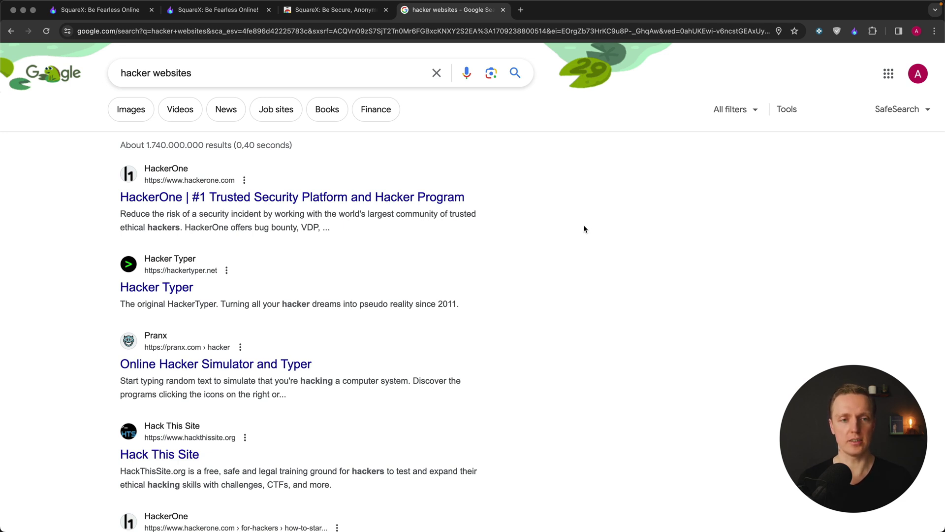
# - Open the Hacker Typer result via Open In SquareX > Germany
pyautogui.rightClick(163, 286)
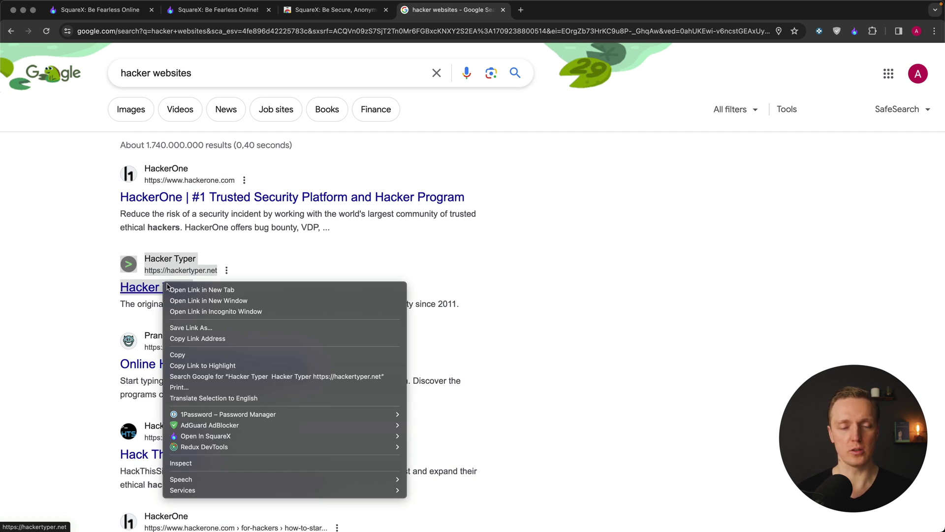
pyautogui.moveTo(214, 436)
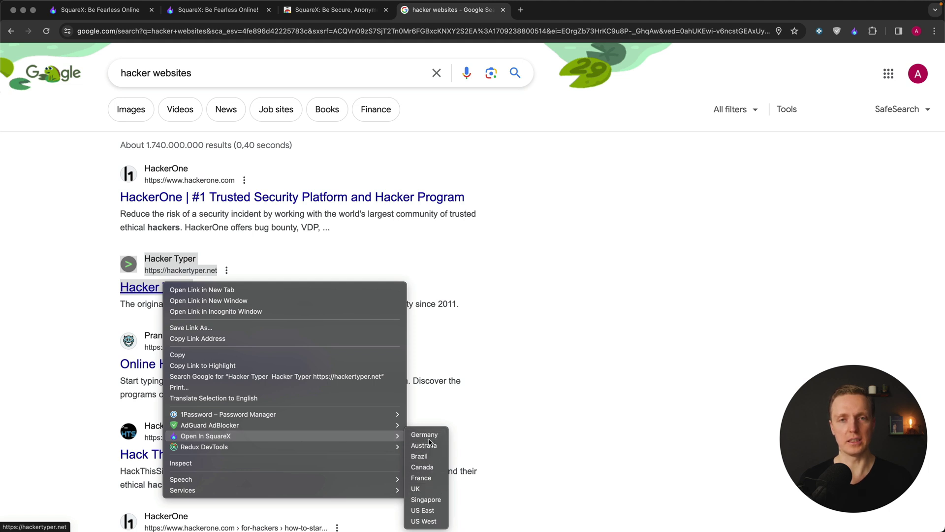
pyautogui.click(425, 435)
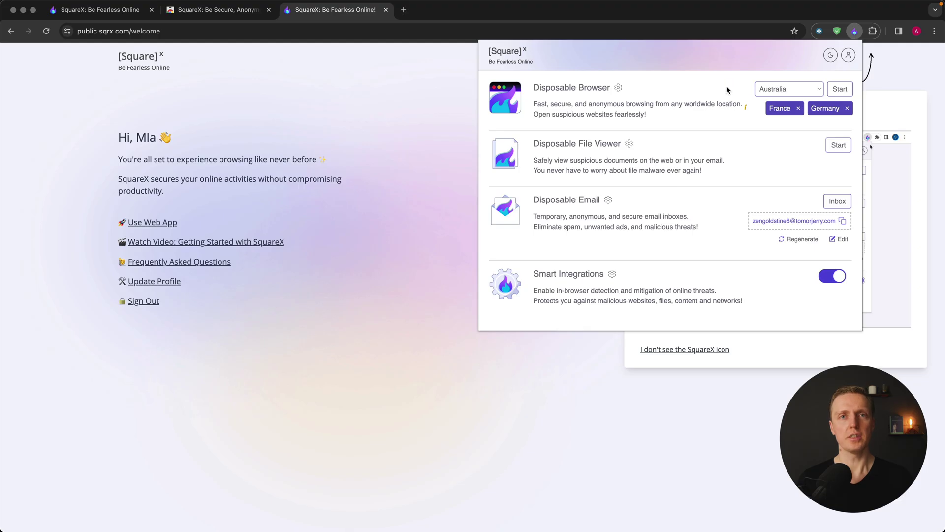
# - Remove the France and Germany session tags under Disposable Browser
pyautogui.click(800, 109)
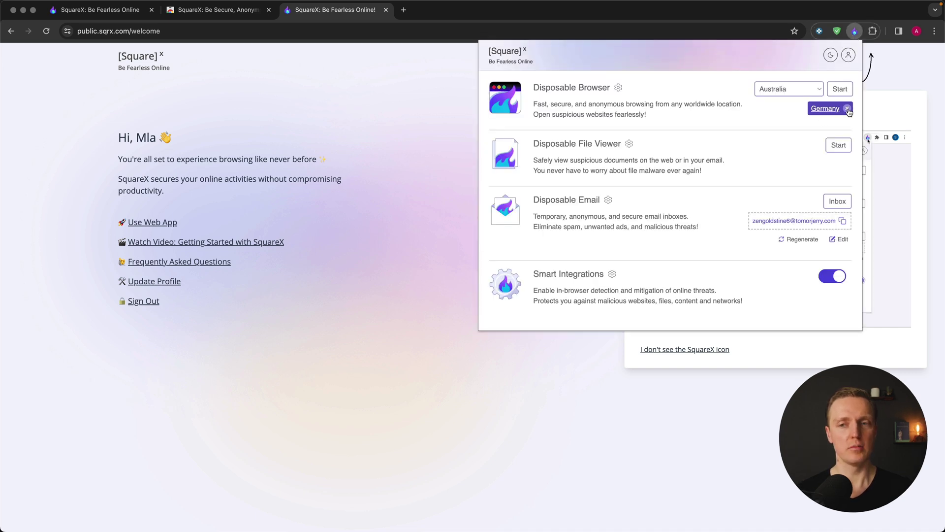
pyautogui.click(847, 109)
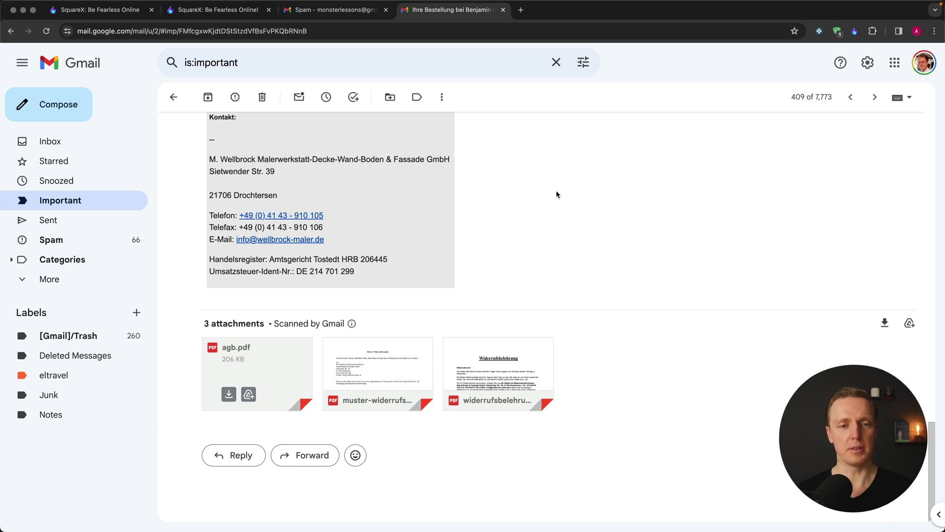
# - Send Gmail's agb.pdf attachment to SquareX via Open In SquareX > Germany
pyautogui.rightClick(274, 365)
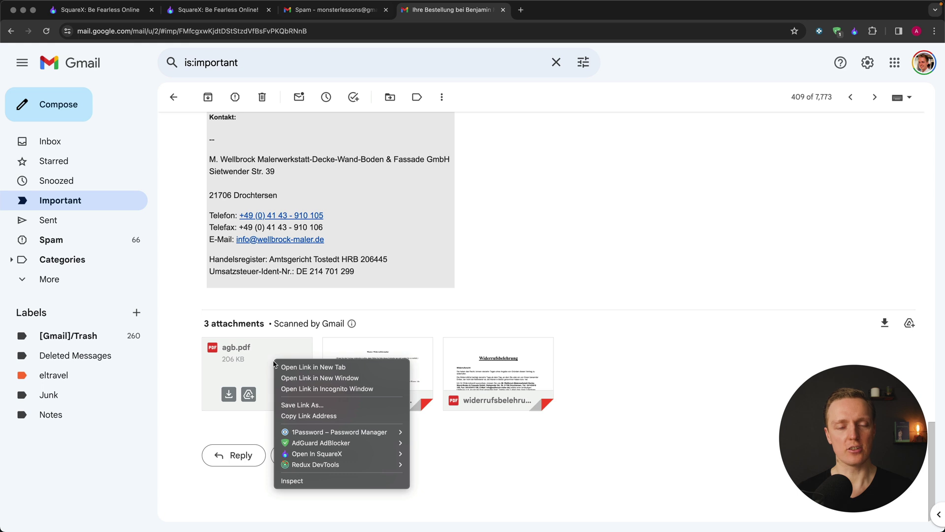
pyautogui.moveTo(317, 453)
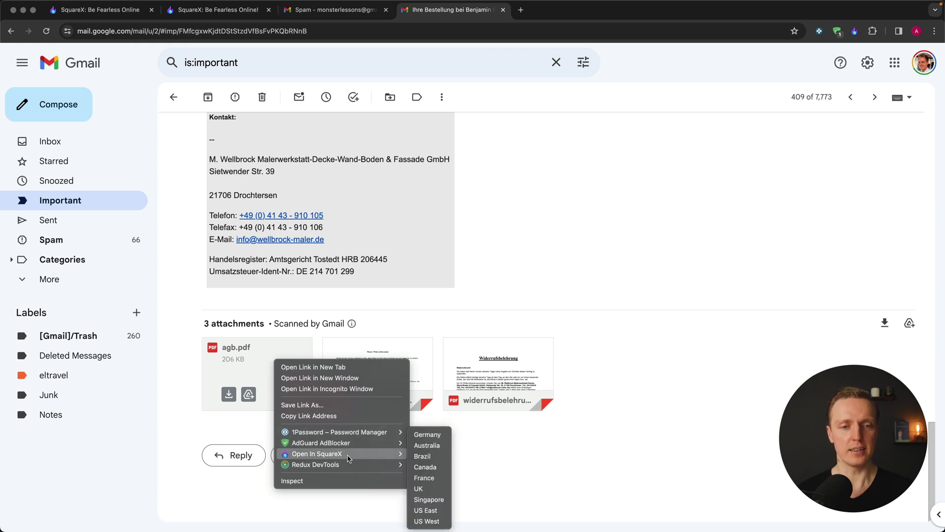
pyautogui.click(426, 435)
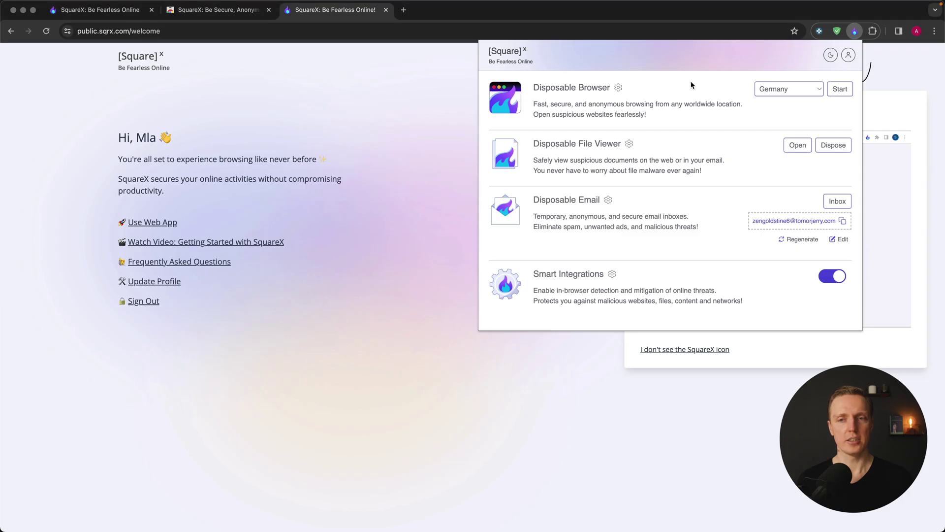
# - Start a disposable file viewer, load agb.pdf into it, and maximize the viewer window
pyautogui.click(798, 145)
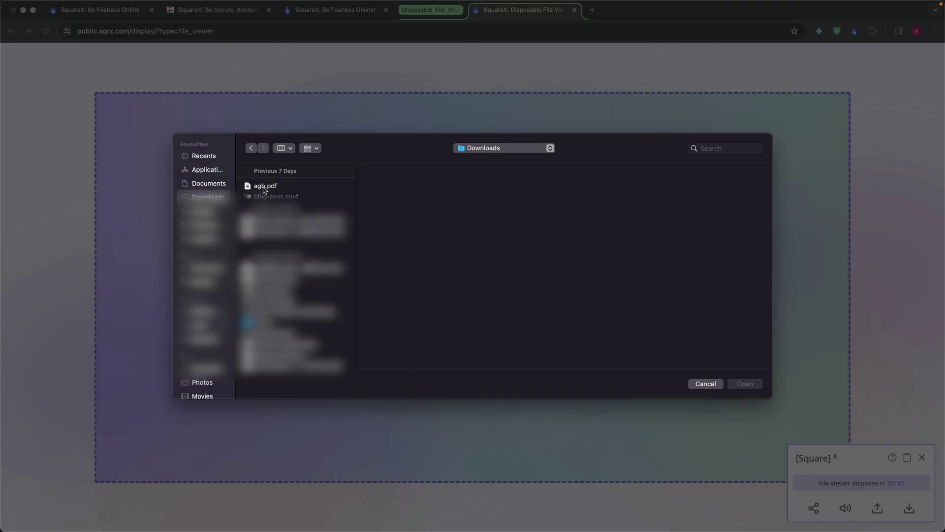
pyautogui.doubleClick(266, 186)
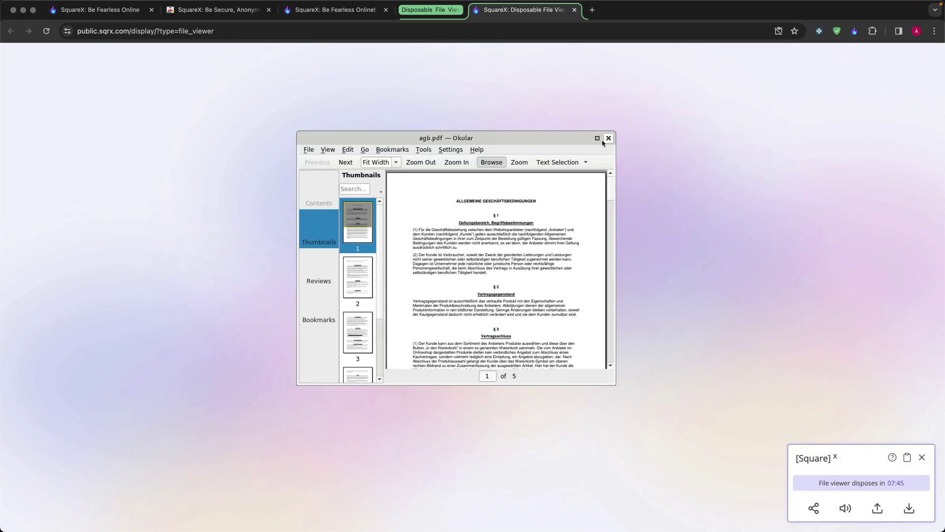
pyautogui.click(597, 139)
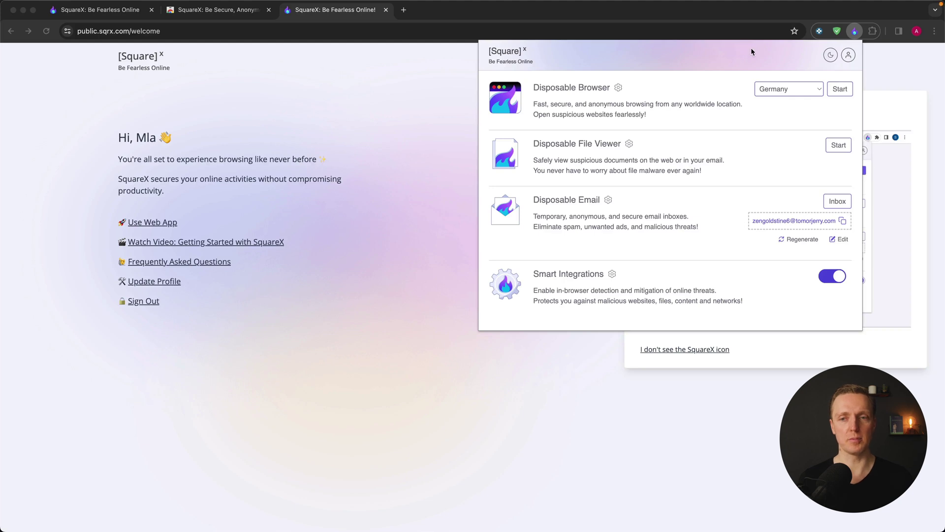
# - Copy the disposable email address, open Medium's confirmation email, and create the account
pyautogui.click(843, 221)
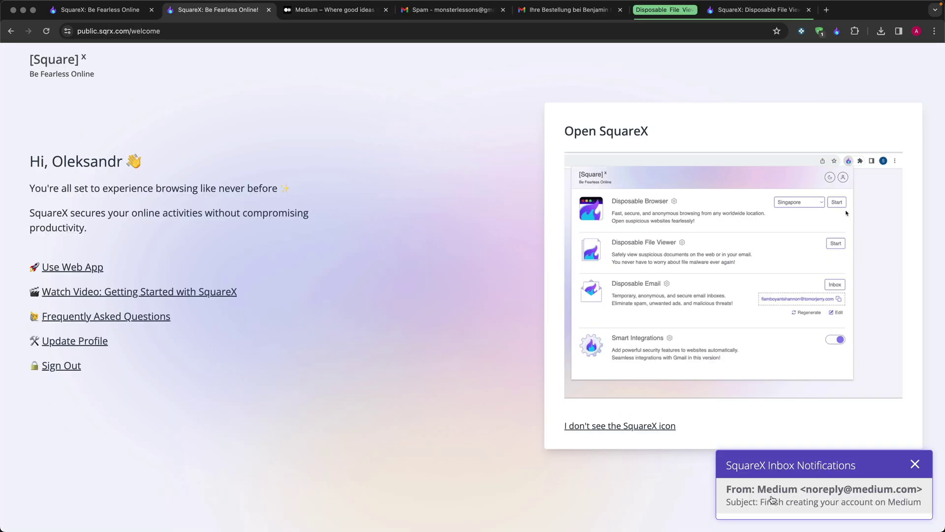
pyautogui.click(800, 501)
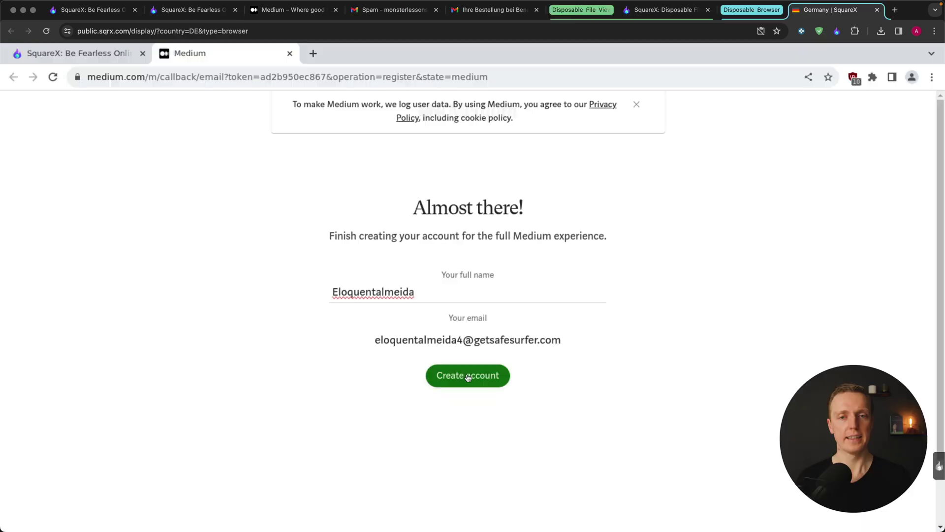
pyautogui.click(467, 377)
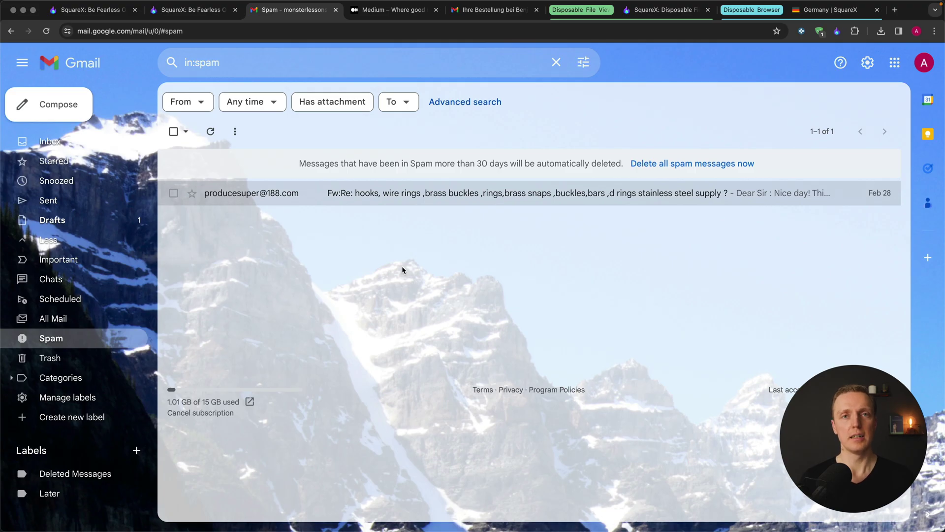
# - Select the steel-supply spam email and preview it in Enhanced Privacy Mode
pyautogui.press('x')
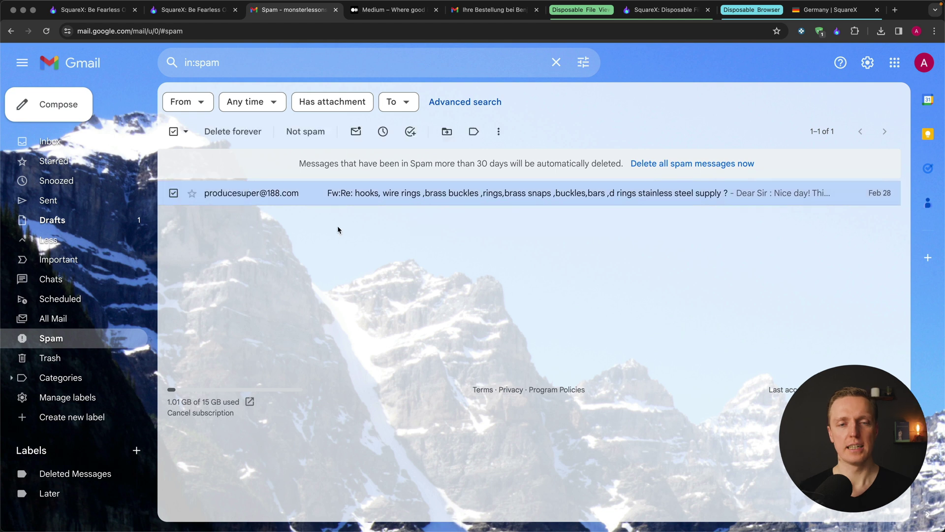
pyautogui.rightClick(366, 192)
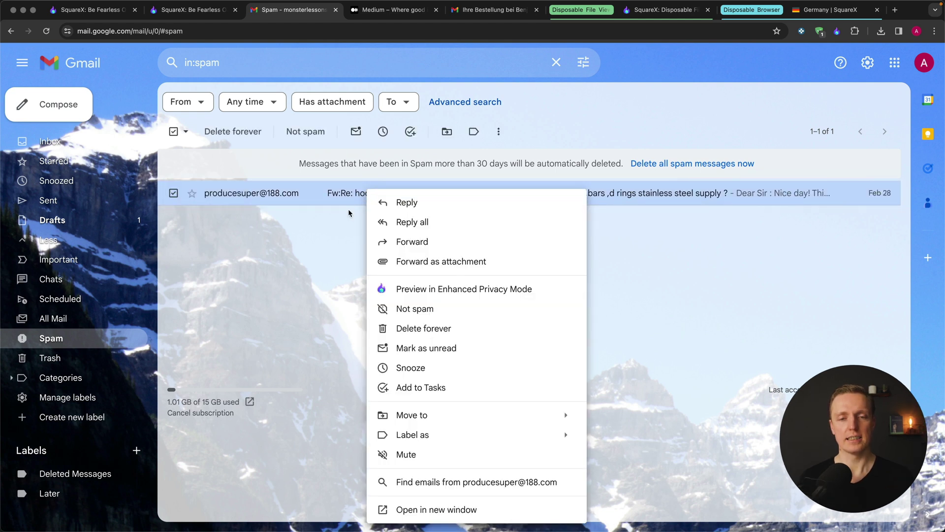
pyautogui.click(458, 293)
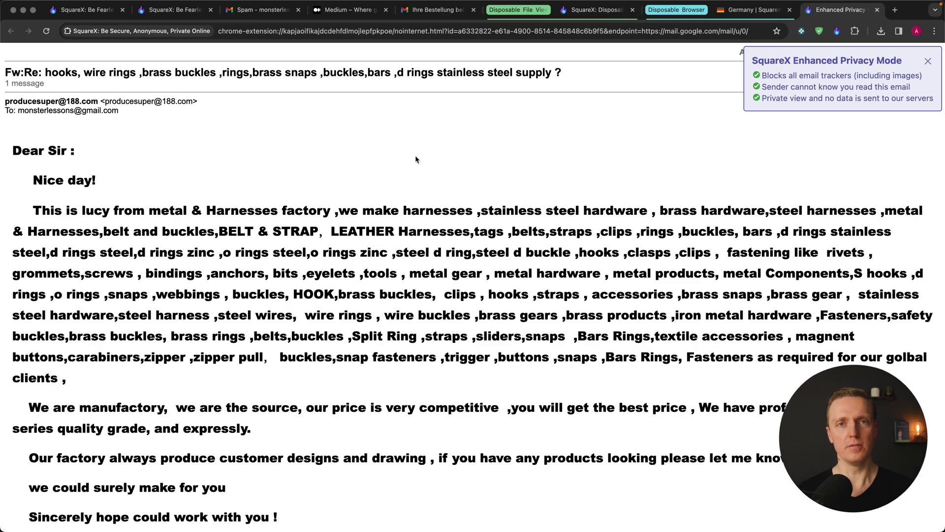
pyautogui.scroll(-2, 439, 161)
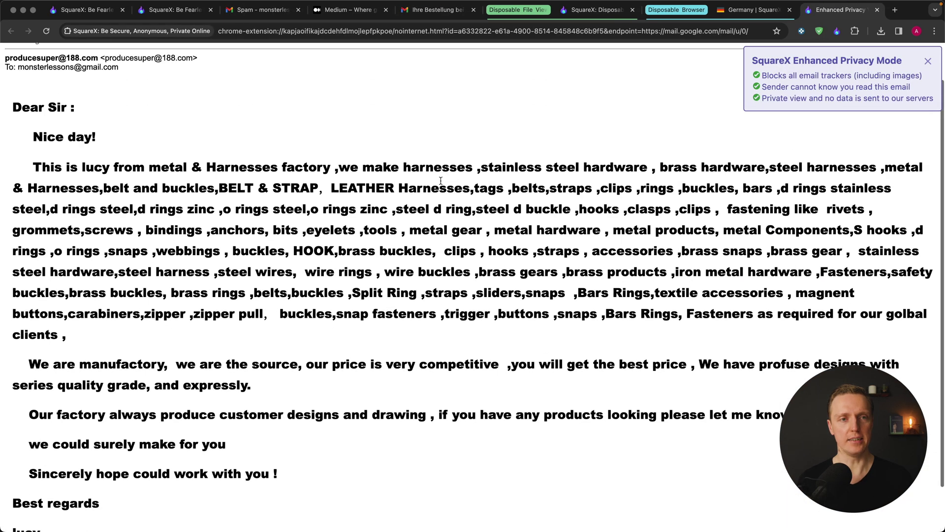
pyautogui.scroll(2, 440, 183)
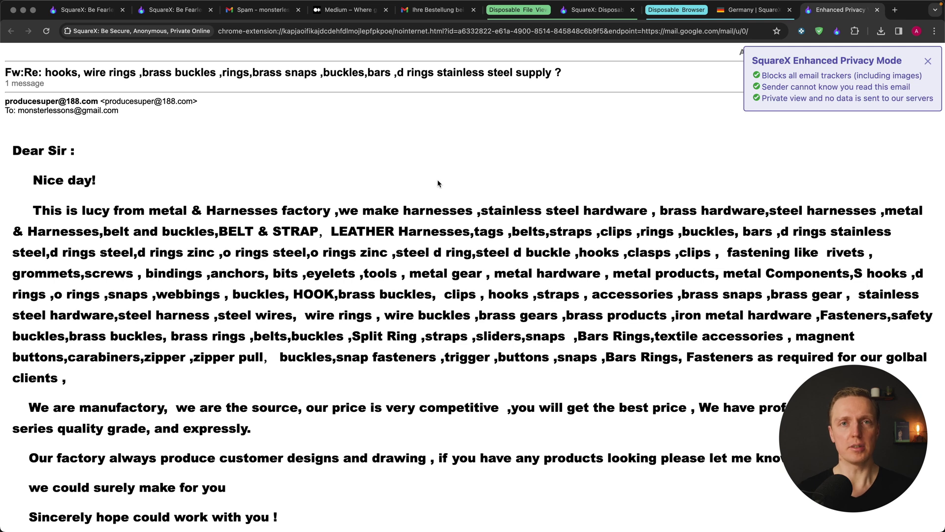